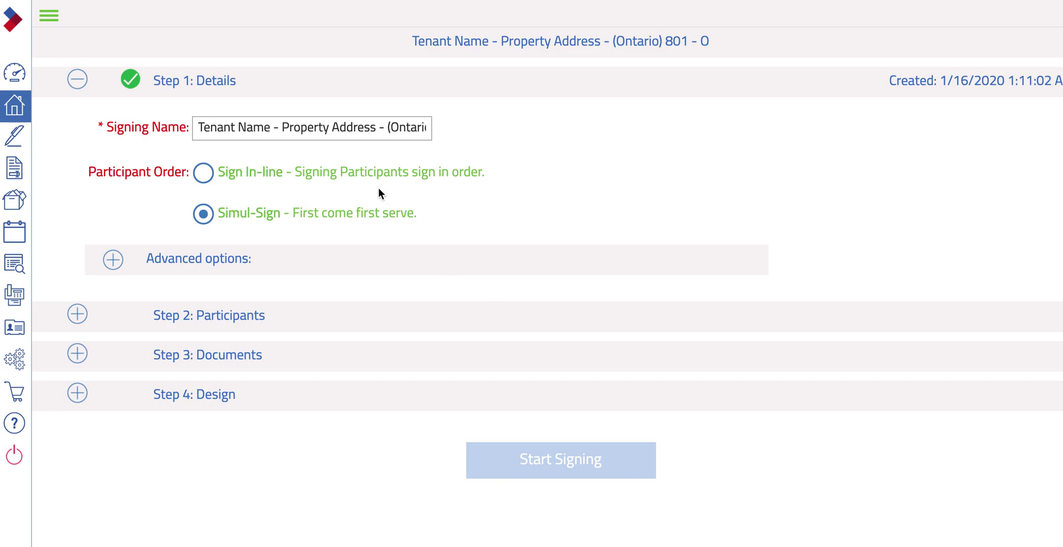
Shorten the signing name to "Tenant Name" by removing the property address and form details.
{"action": "left_click", "coordinate": [273, 129]}
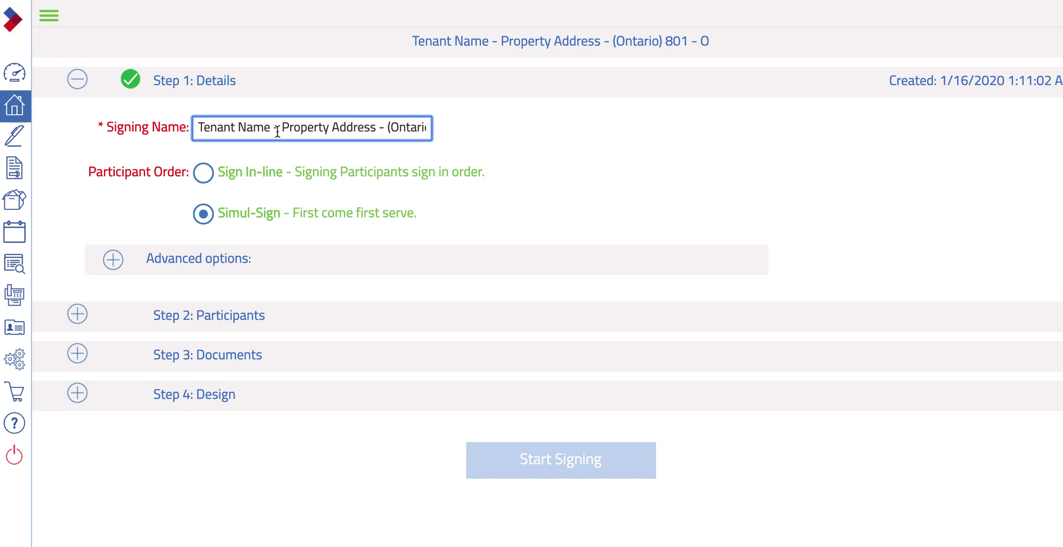
{"action": "left_click_drag", "start_coordinate": [277, 132], "coordinate": [434, 134]}
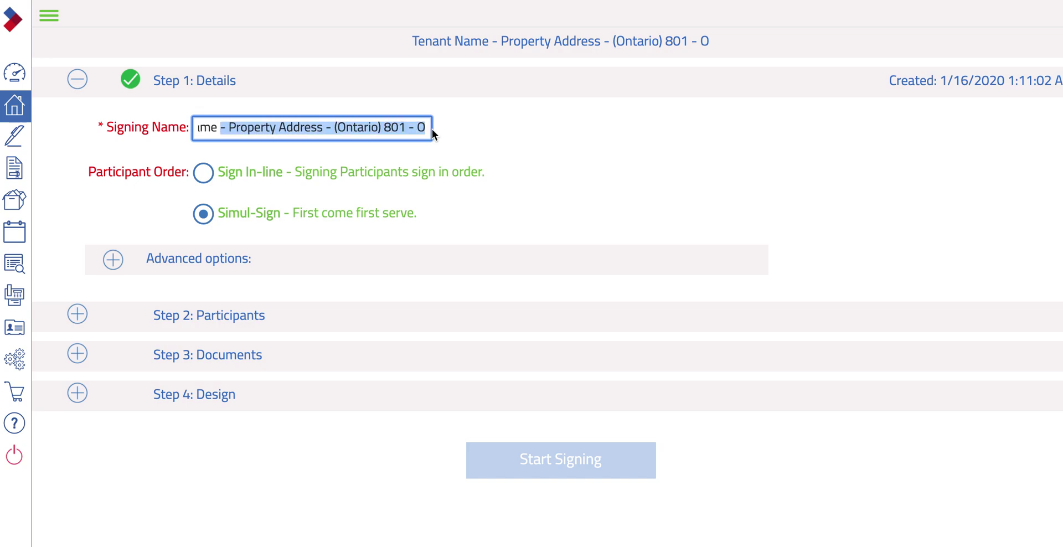
{"action": "key", "text": "BackSpace"}
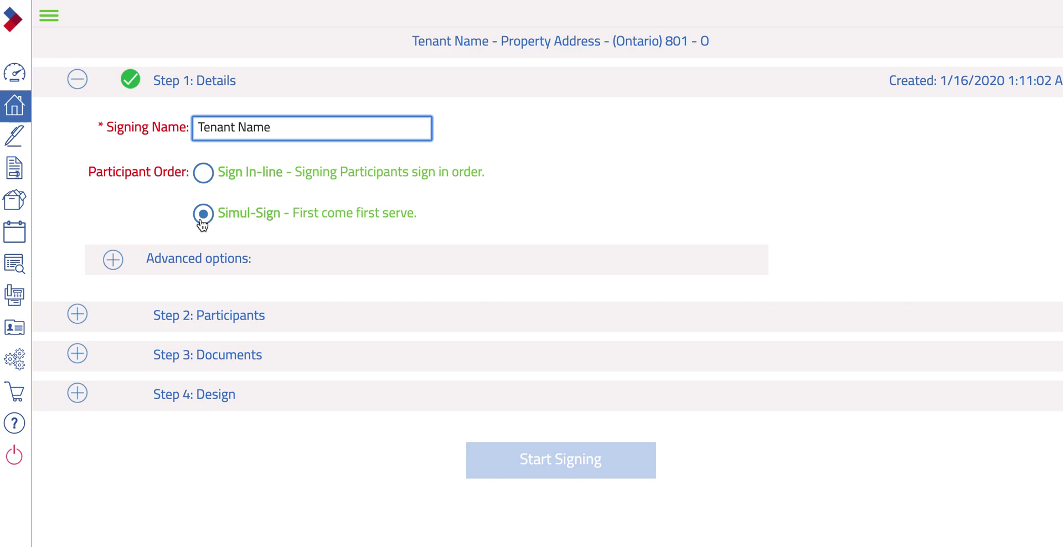
Add the co-operating salesperson from the transaction's contacts to the signing as a Remote Signer.
{"action": "left_click", "coordinate": [215, 323]}
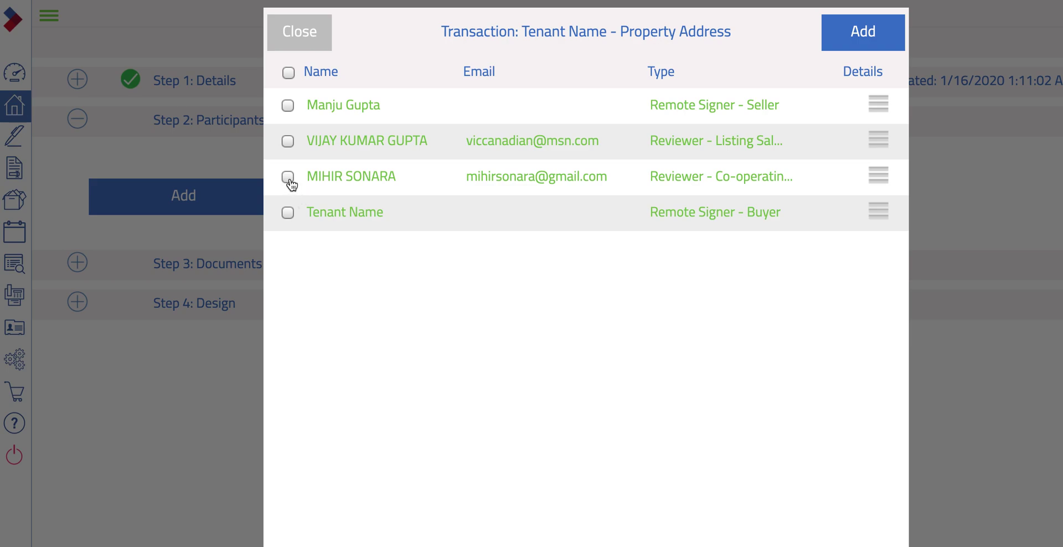
{"action": "left_click", "coordinate": [288, 177]}
{"action": "left_click", "coordinate": [378, 215]}
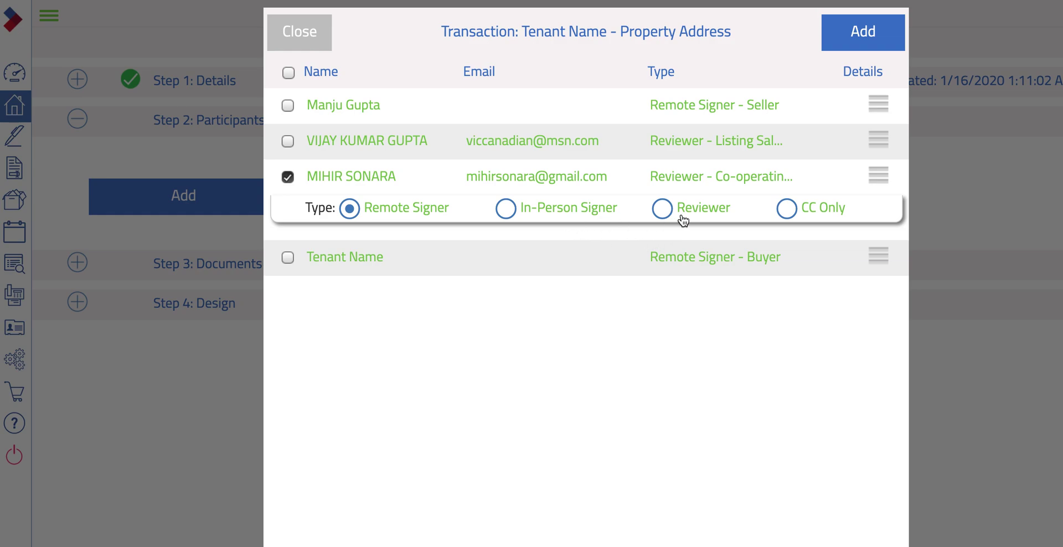
{"action": "left_click", "coordinate": [838, 49]}
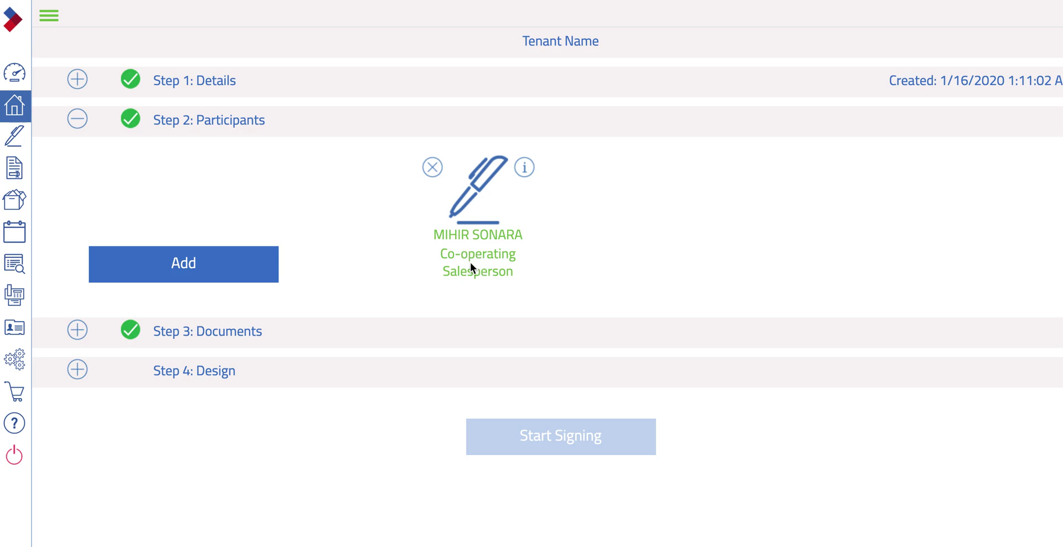
Start a new participant with first name "Tenant" and last name "Name", and enter the tenant's email address.
{"action": "left_click", "coordinate": [228, 267]}
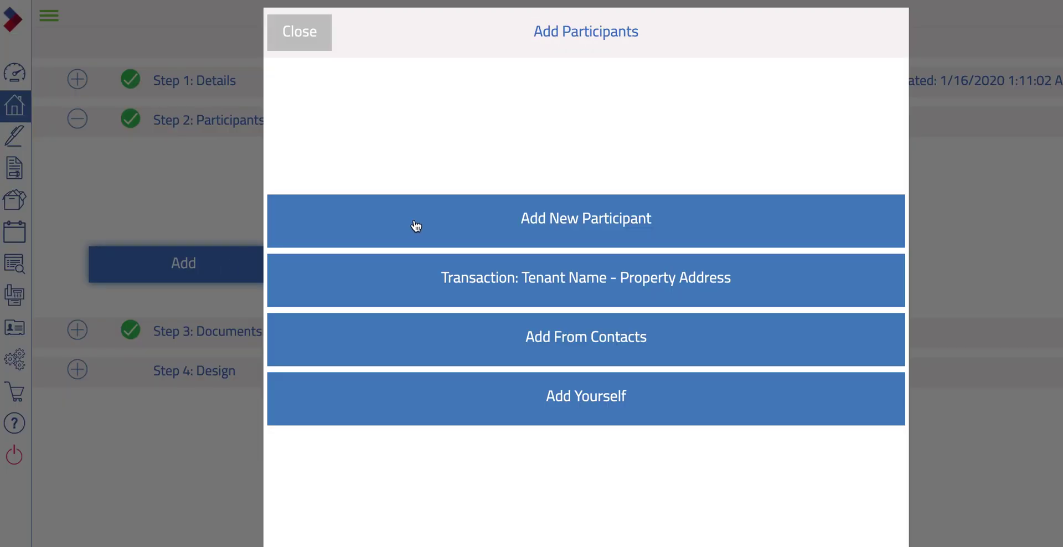
{"action": "left_click", "coordinate": [438, 228]}
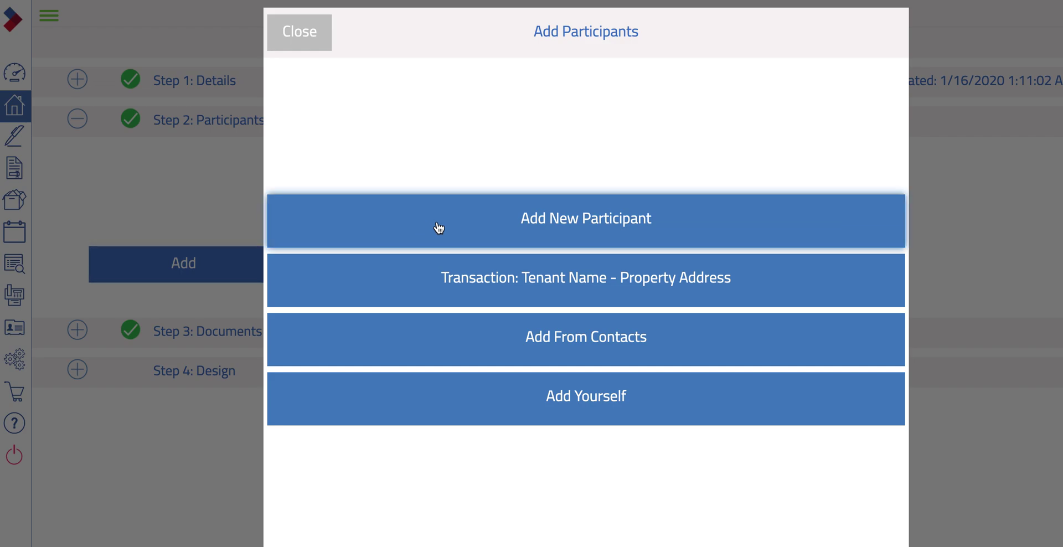
{"action": "type", "text": "Tenant"}
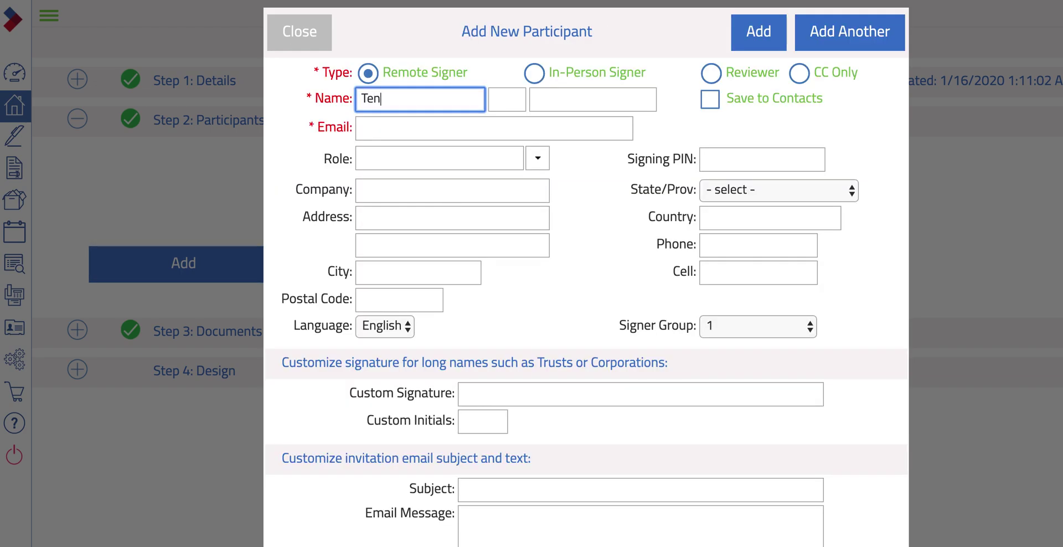
{"action": "key", "text": "Tab"}
{"action": "key", "text": "Tab"}
{"action": "type", "text": "Name"}
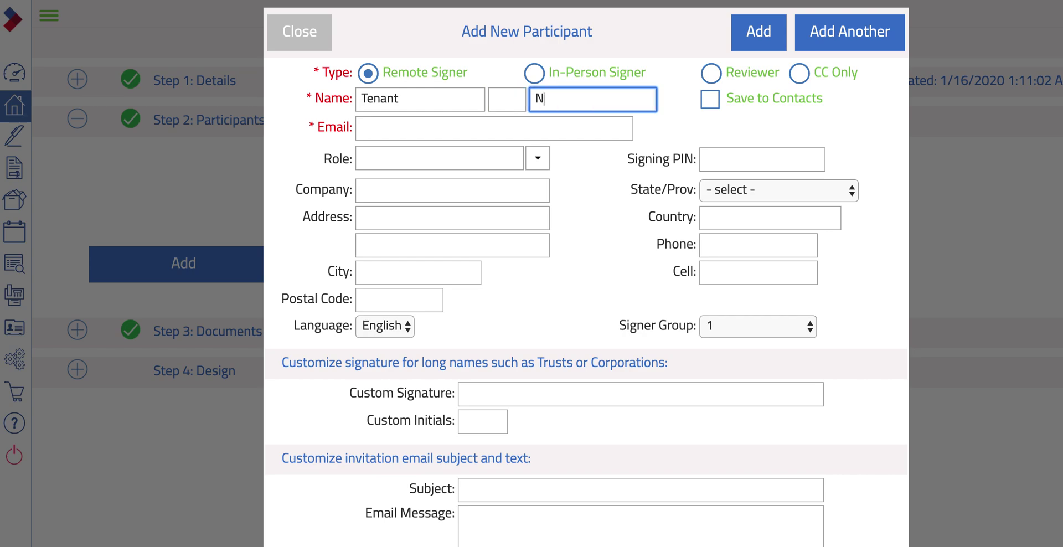
{"action": "left_click", "coordinate": [441, 137]}
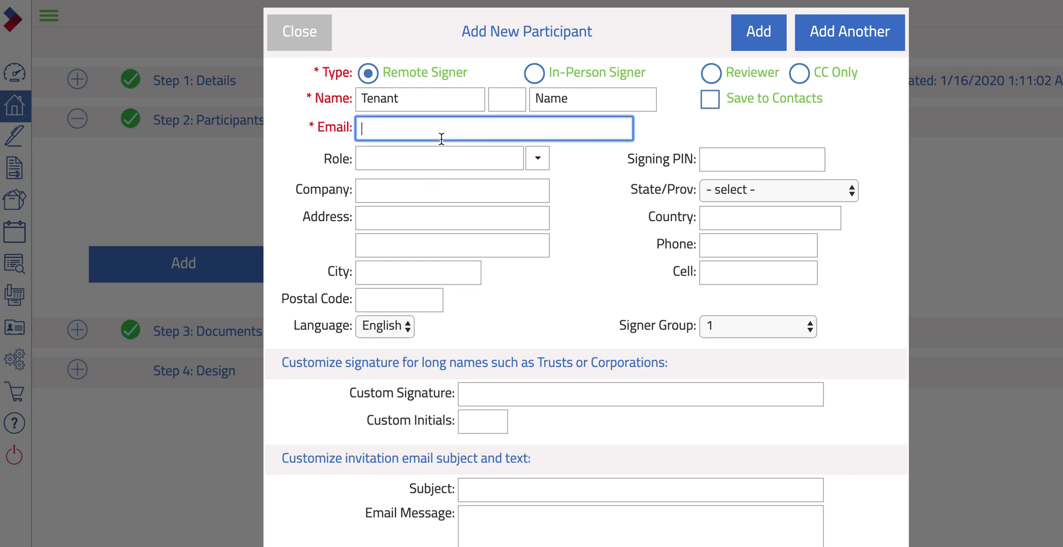
{"action": "type", "text": "email@e.com"}
Set the new participant's role to Tenant and add them to the signing as a Remote Signer.
{"action": "left_click", "coordinate": [489, 156]}
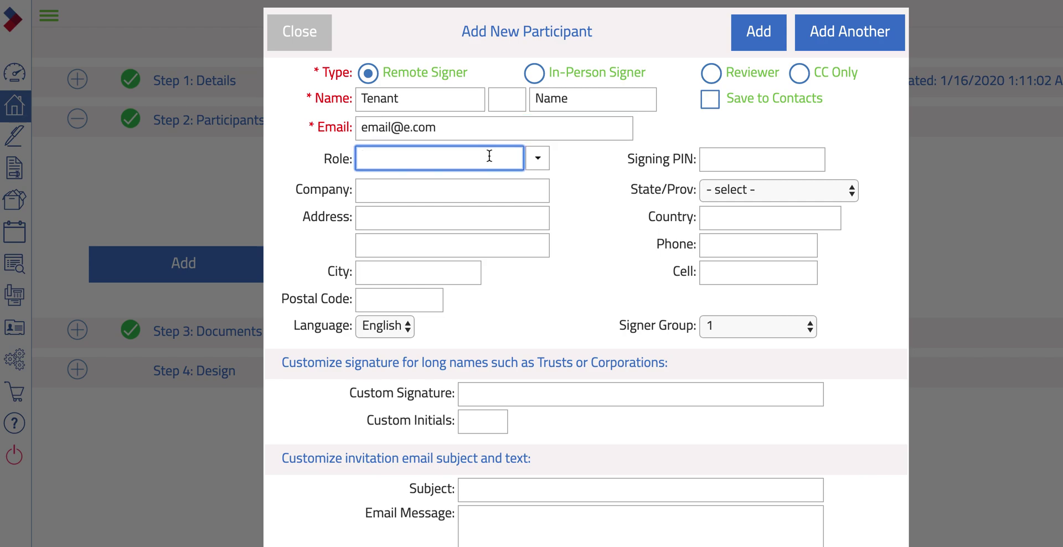
{"action": "left_click", "coordinate": [538, 160]}
{"action": "scroll", "coordinate": [443, 254], "scroll_direction": "down", "scroll_amount": 3}
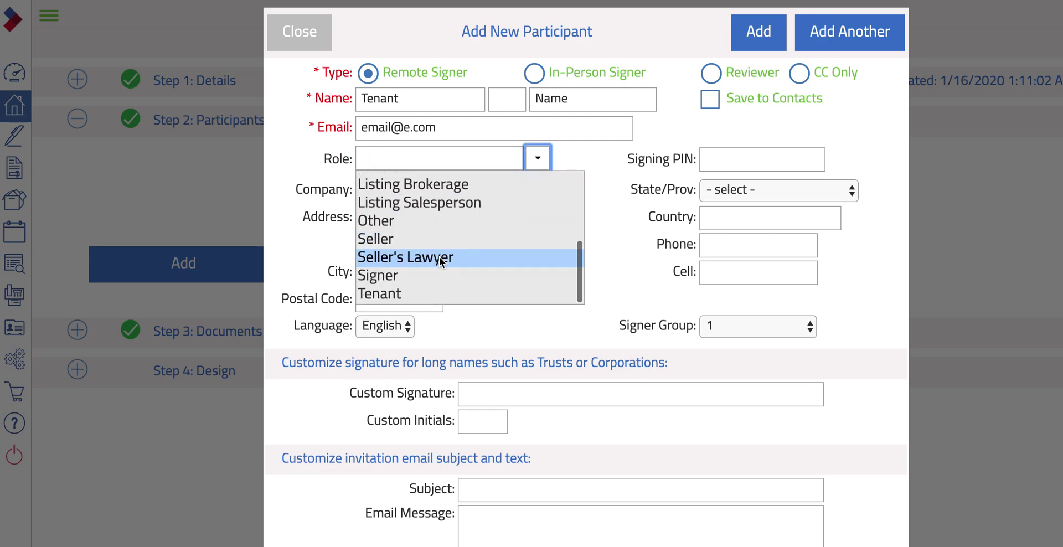
{"action": "left_click", "coordinate": [428, 291]}
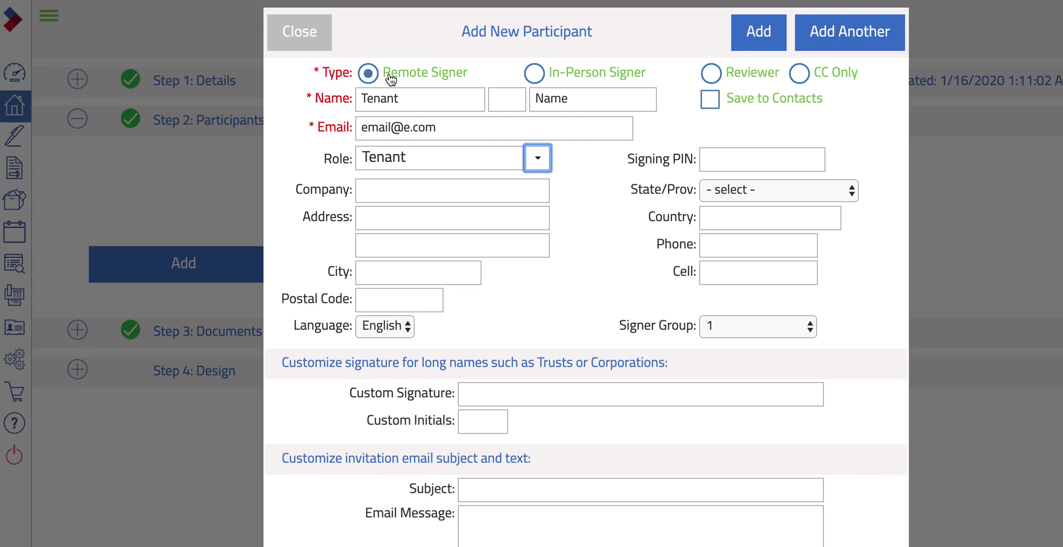
{"action": "left_click", "coordinate": [751, 36]}
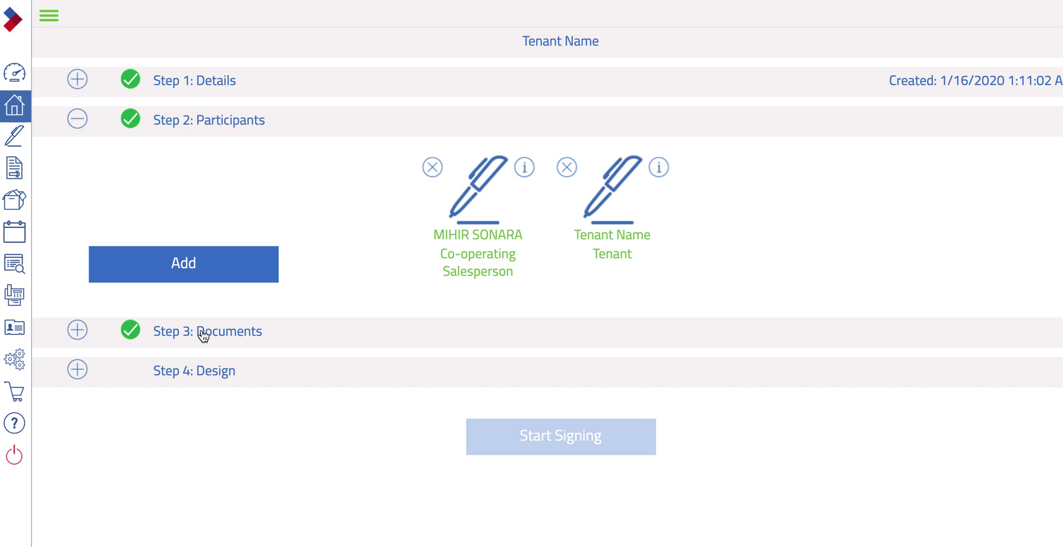
Review the signing's attached documents and the available ways to add another, including uploading a file from the computer.
{"action": "left_click", "coordinate": [203, 332]}
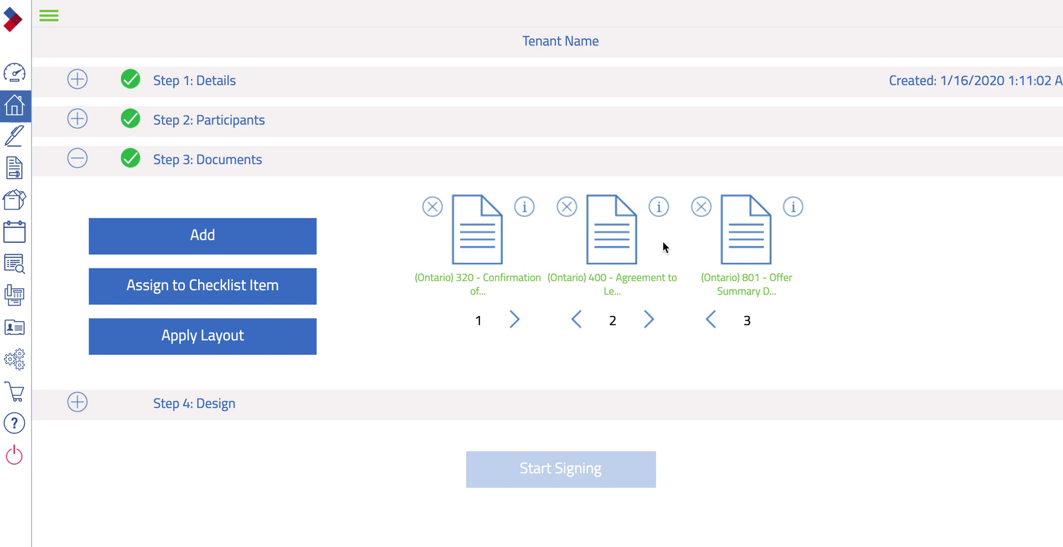
{"action": "left_click", "coordinate": [175, 244]}
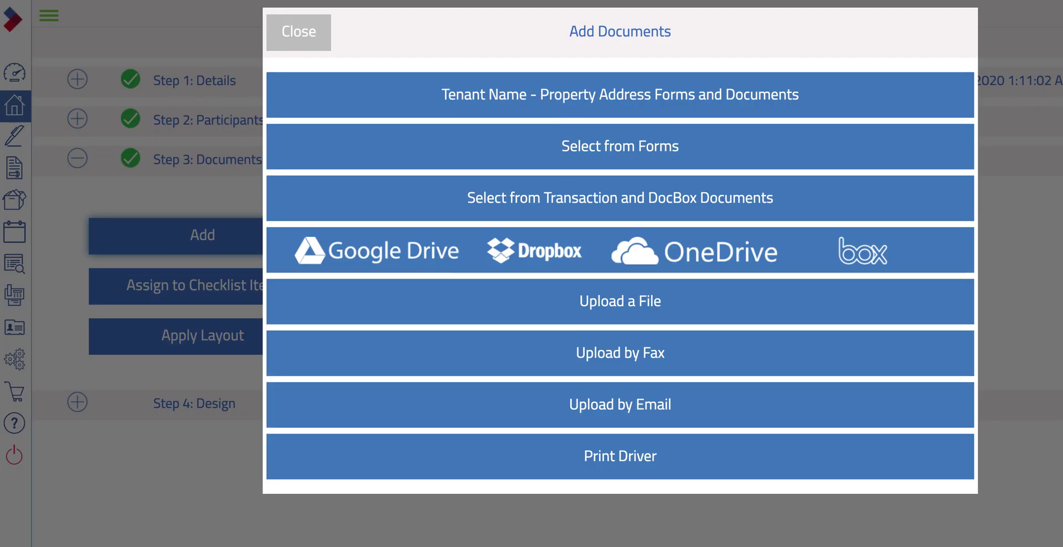
{"action": "left_click", "coordinate": [571, 304]}
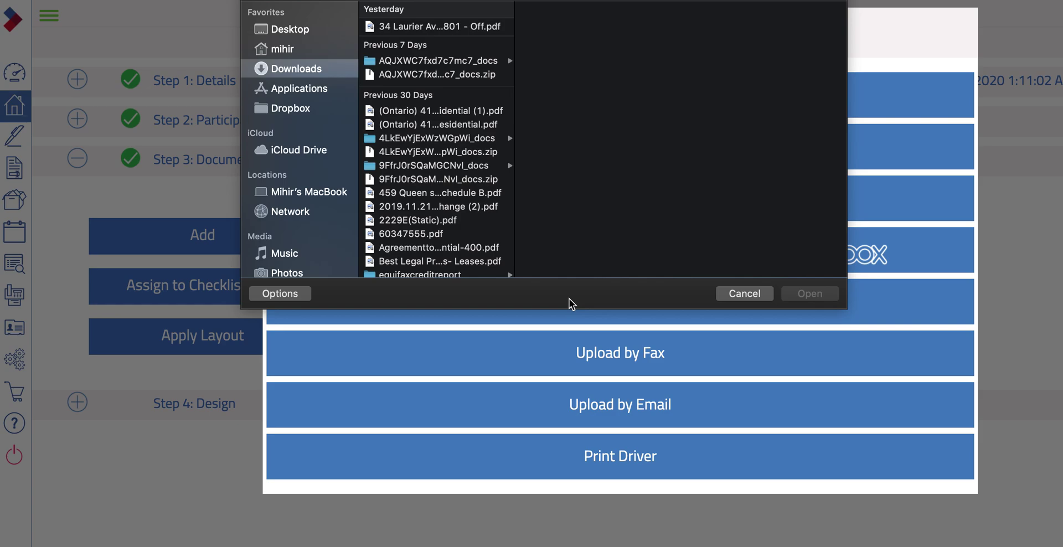
{"action": "left_click", "coordinate": [454, 179]}
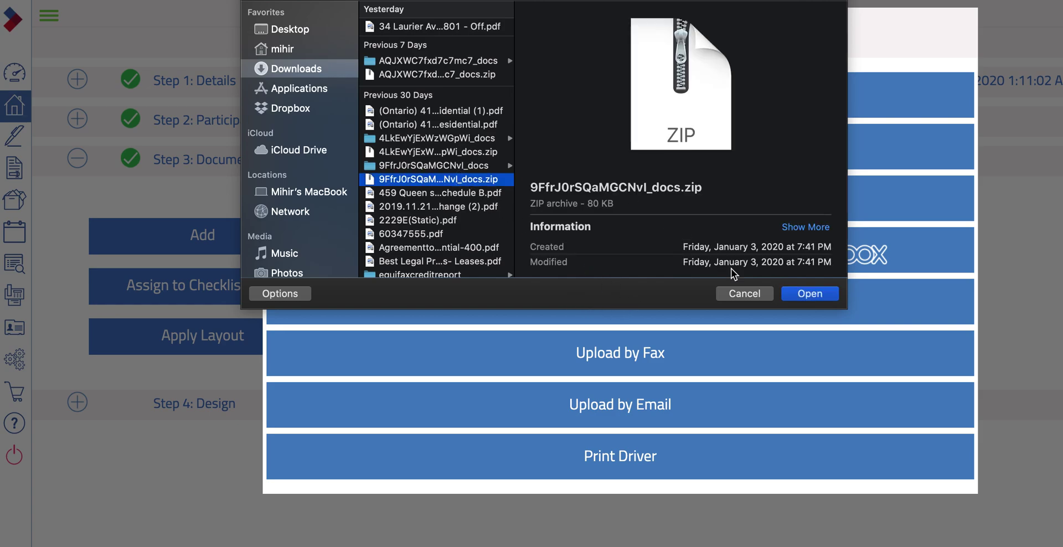
{"action": "left_click", "coordinate": [769, 294]}
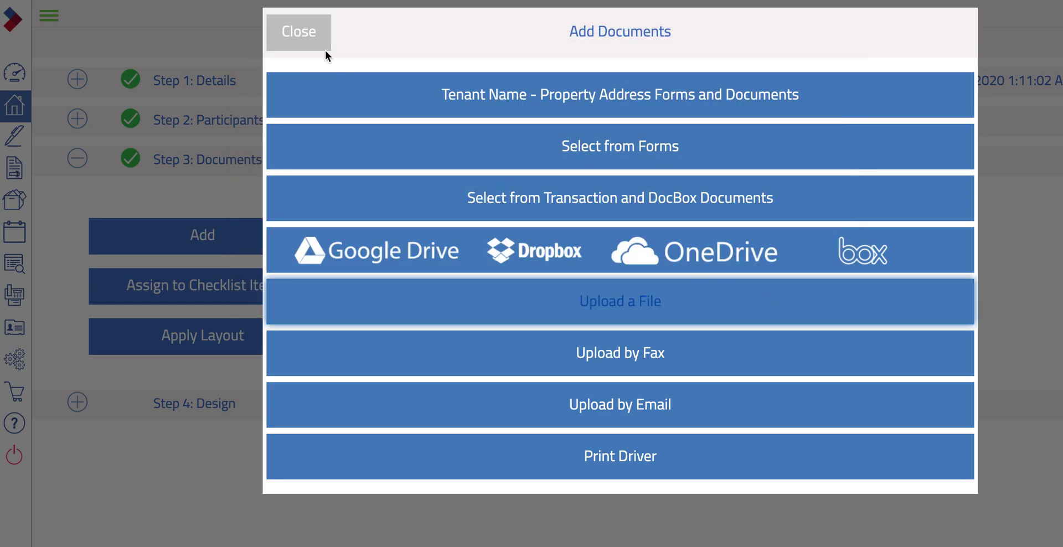
{"action": "left_click", "coordinate": [314, 42]}
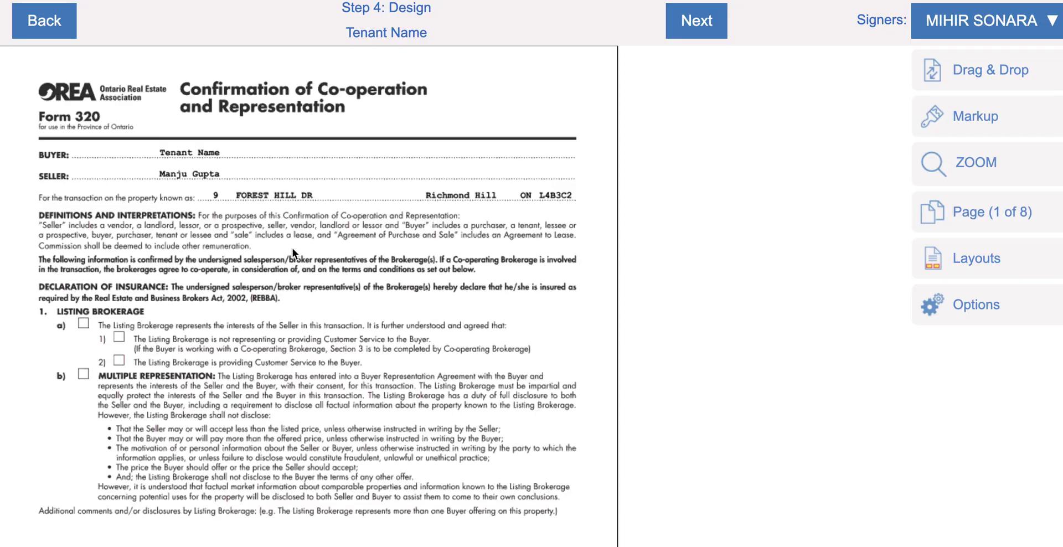
Place a required initial field for the co-operating salesperson in the Co-operating/Buyer Brokerage oval on page 1 of Form 320.
{"action": "scroll", "coordinate": [293, 248], "scroll_direction": "down", "scroll_amount": 3}
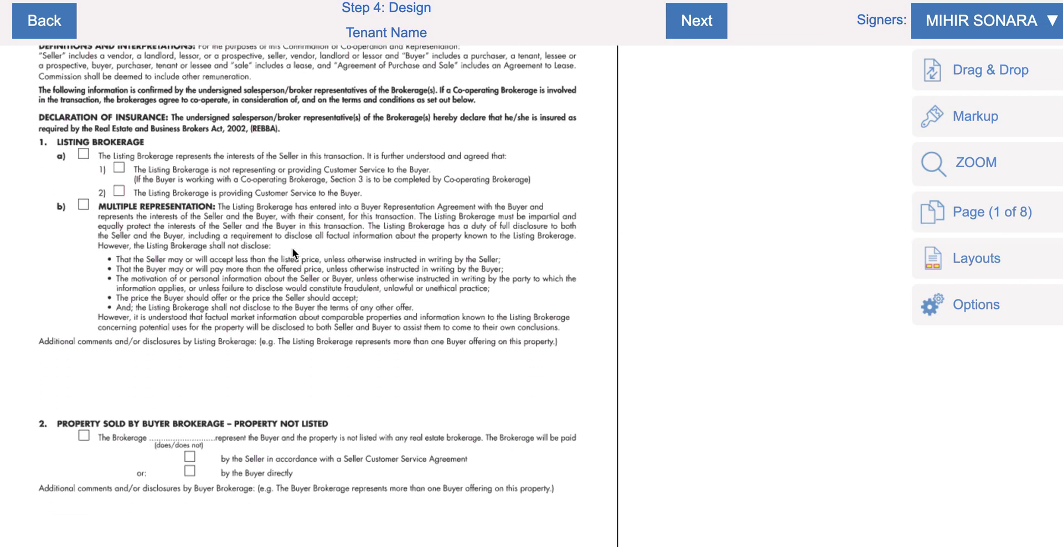
{"action": "scroll", "coordinate": [292, 247], "scroll_direction": "down", "scroll_amount": 7}
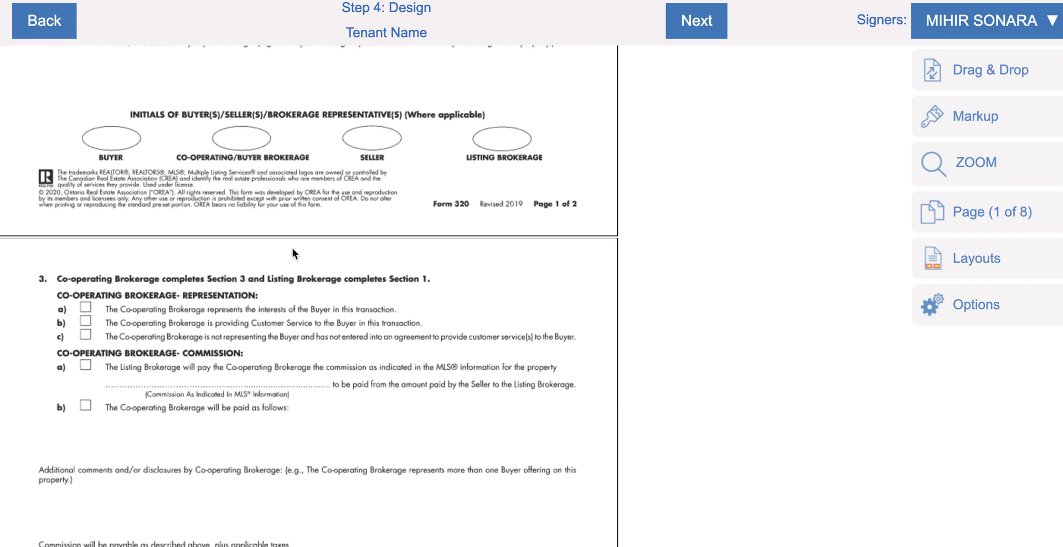
{"action": "scroll", "coordinate": [292, 248], "scroll_direction": "down", "scroll_amount": 6}
{"action": "scroll", "coordinate": [292, 248], "scroll_direction": "down", "scroll_amount": 3}
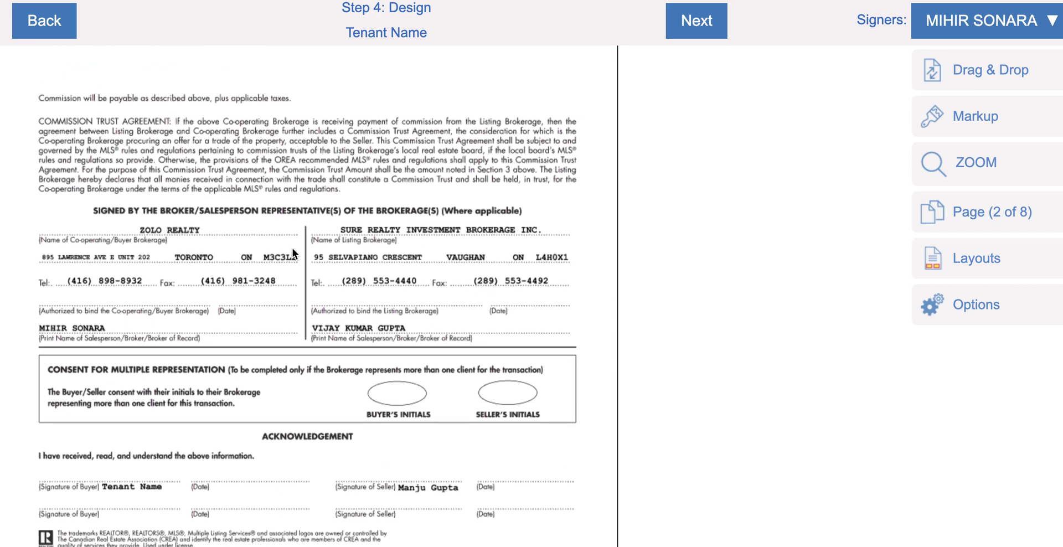
{"action": "scroll", "coordinate": [293, 248], "scroll_direction": "up", "scroll_amount": 16}
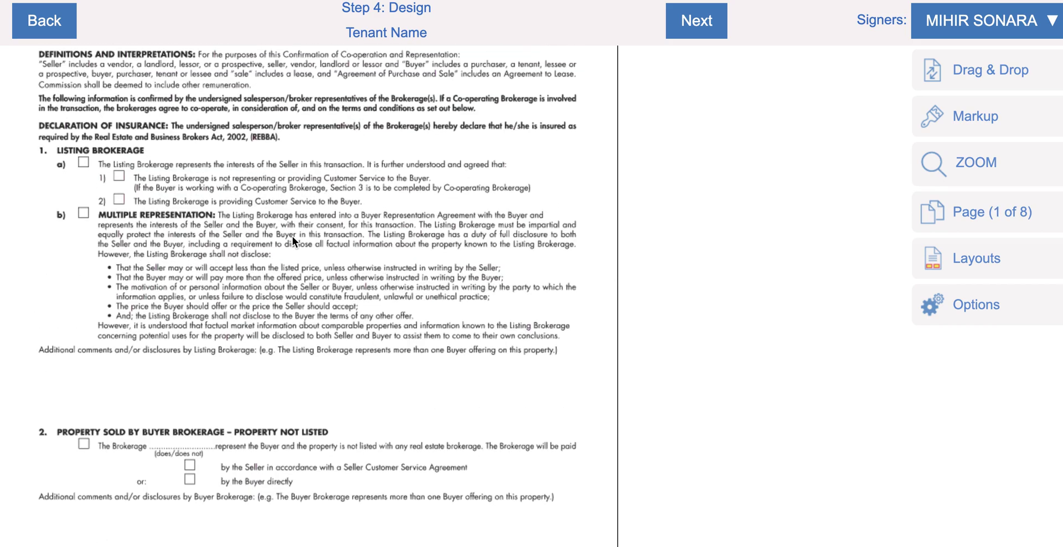
{"action": "scroll", "coordinate": [292, 236], "scroll_direction": "up", "scroll_amount": 1}
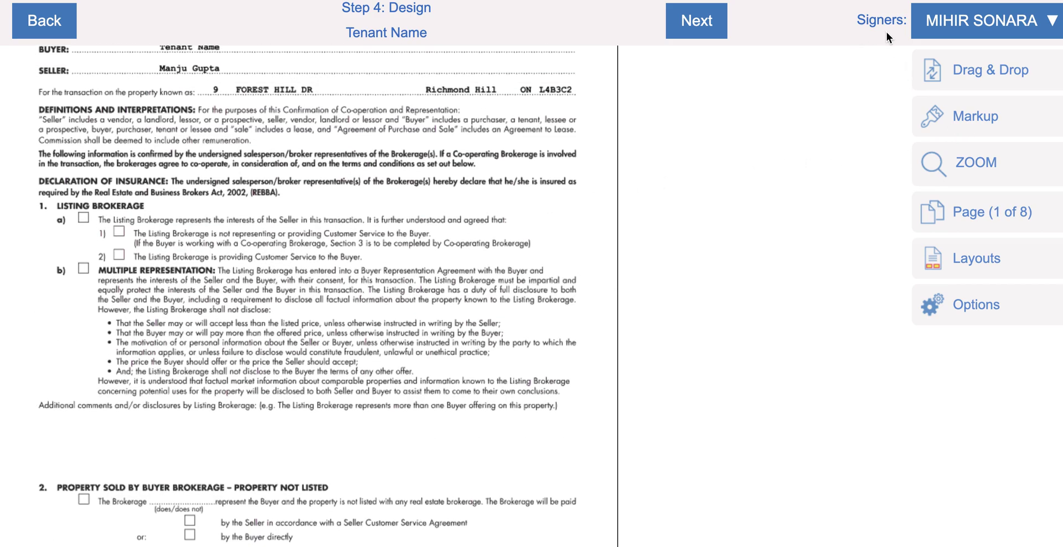
{"action": "scroll", "coordinate": [466, 157], "scroll_direction": "down", "scroll_amount": 4}
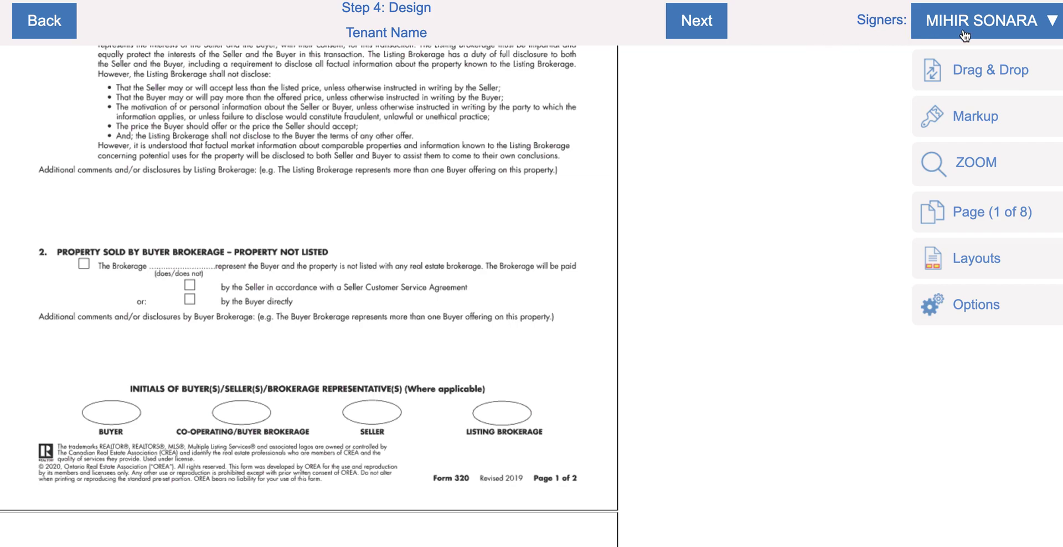
{"action": "left_click", "coordinate": [964, 83]}
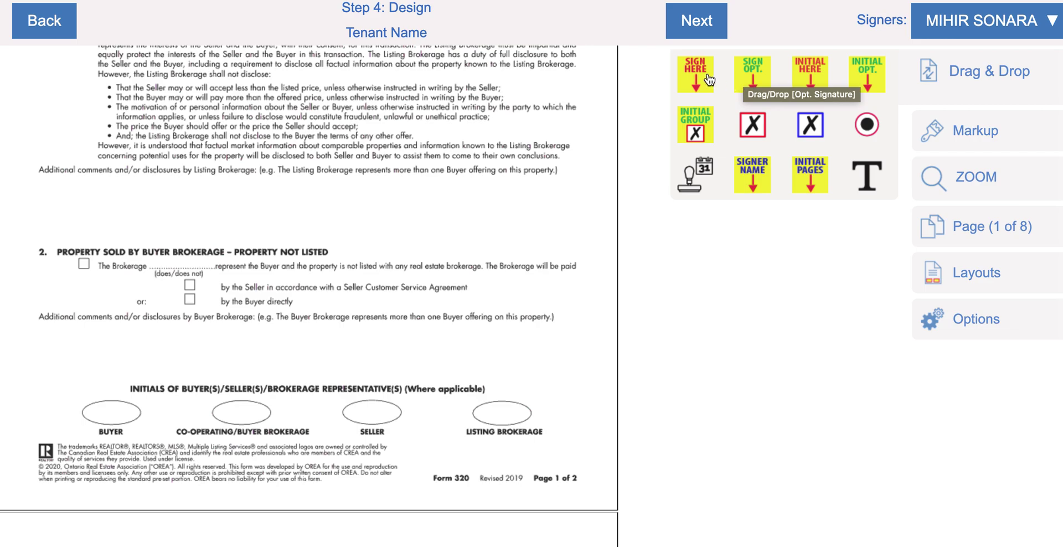
{"action": "scroll", "coordinate": [324, 213], "scroll_direction": "down", "scroll_amount": 1}
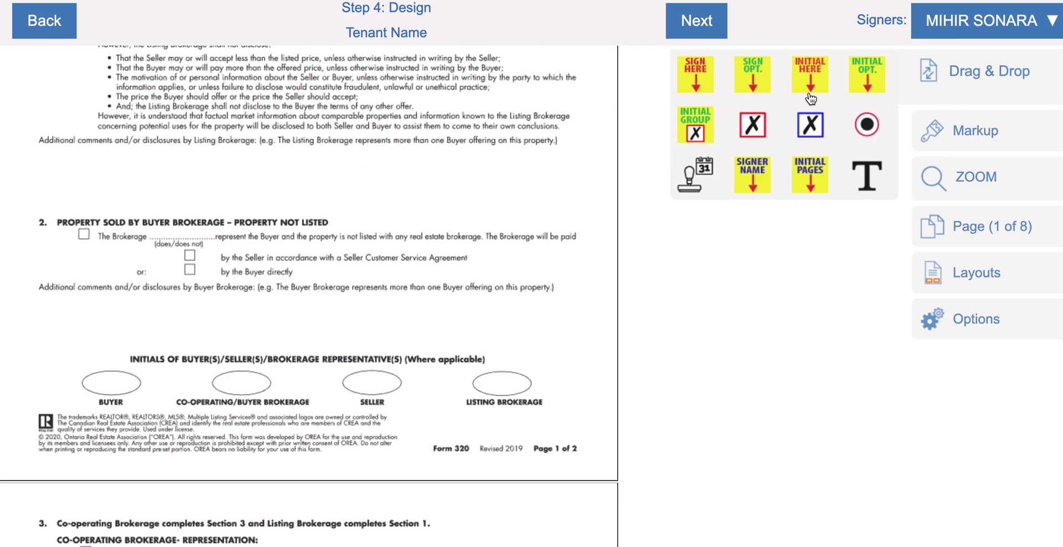
{"action": "left_click_drag", "start_coordinate": [811, 86], "coordinate": [380, 359]}
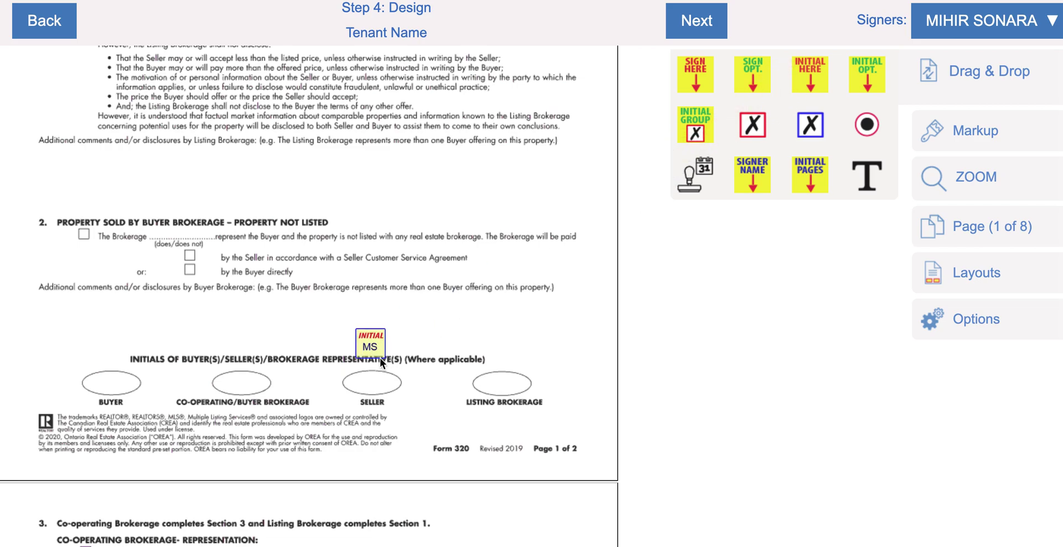
{"action": "left_click_drag", "start_coordinate": [251, 393], "coordinate": [247, 391]}
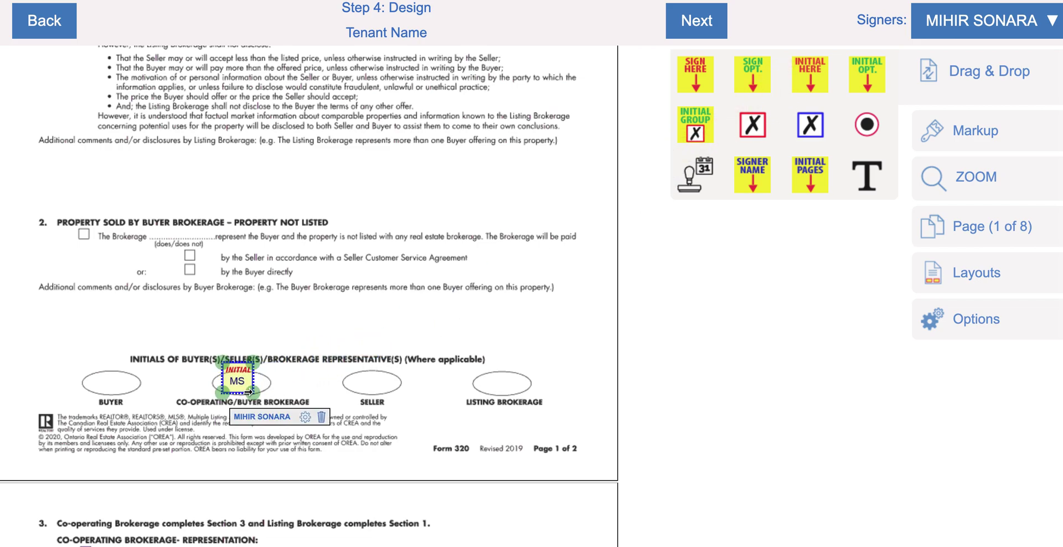
Switch the signer to Tenant Name and place a required initial field in the Buyer oval on page 1.
{"action": "left_click", "coordinate": [968, 41]}
{"action": "left_click", "coordinate": [943, 93]}
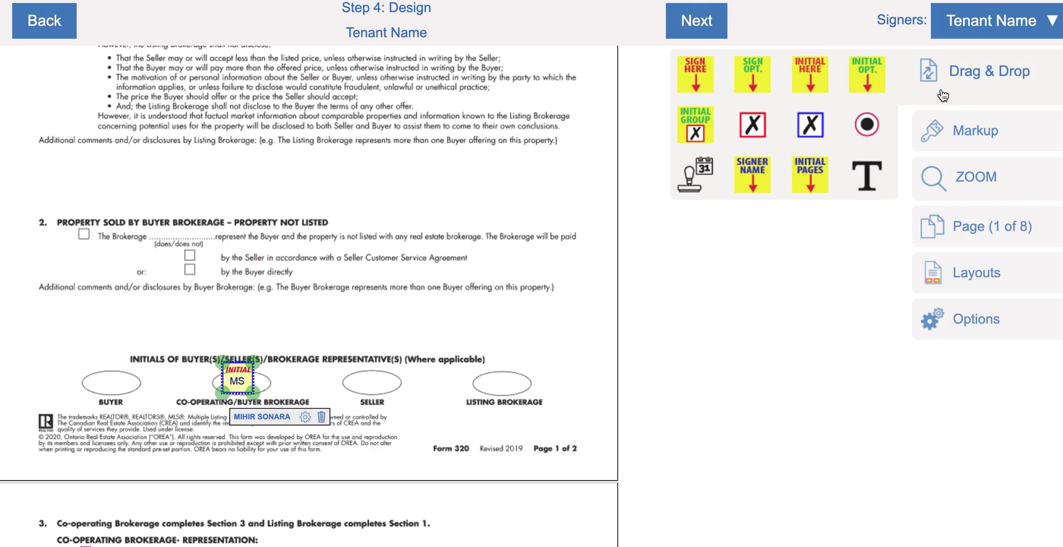
{"action": "left_click_drag", "start_coordinate": [813, 79], "coordinate": [343, 357]}
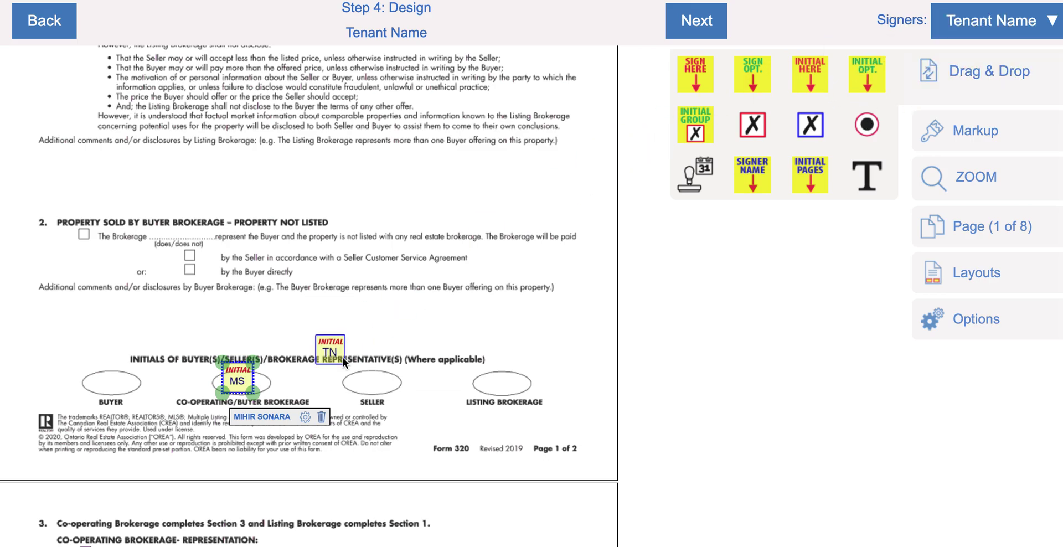
{"action": "left_click_drag", "start_coordinate": [120, 386], "coordinate": [120, 386]}
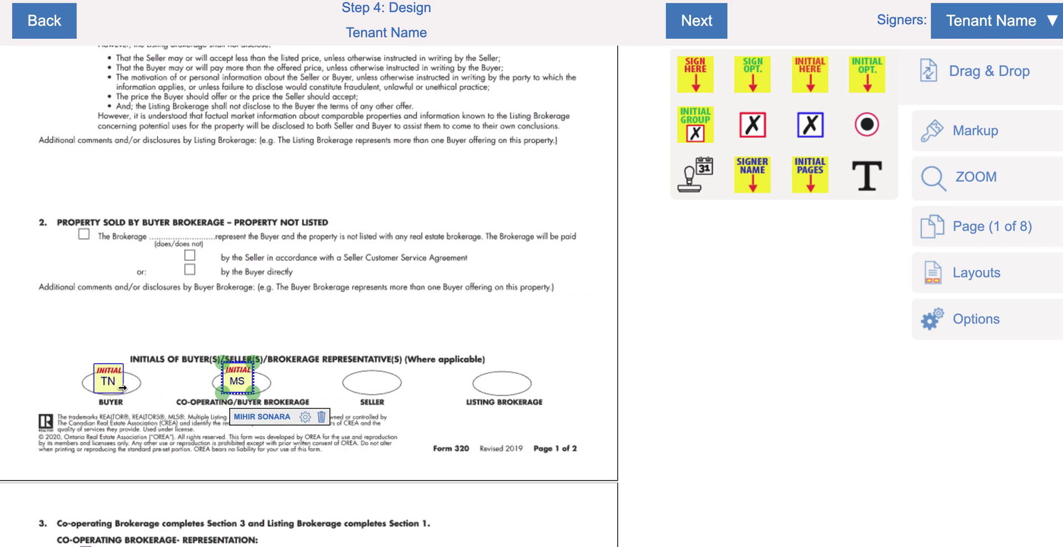
{"action": "left_click", "coordinate": [162, 358]}
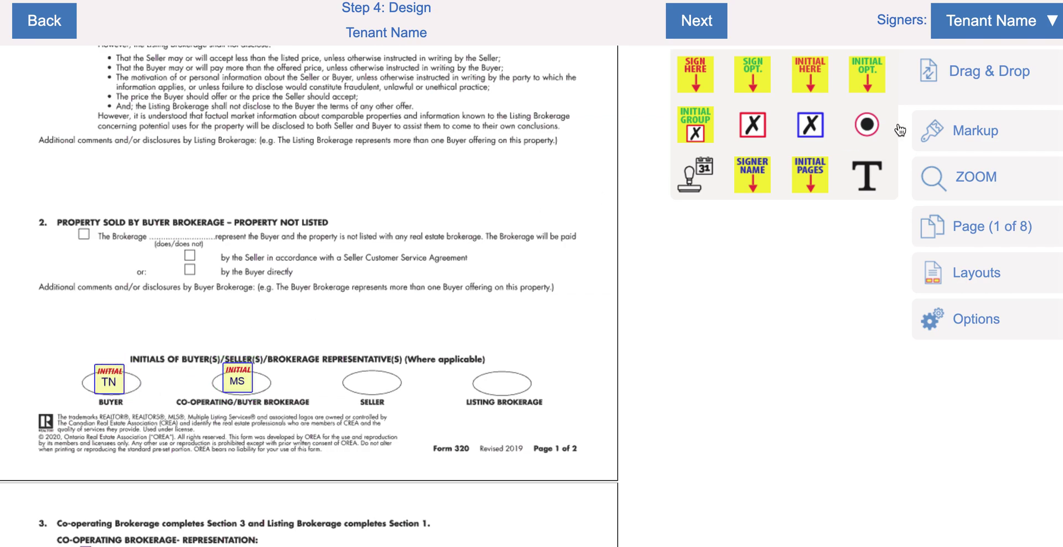
Review the start of page 2 of Form 320 and the available markup and drag-and-drop field tools.
{"action": "scroll", "coordinate": [335, 290], "scroll_direction": "down", "scroll_amount": 5}
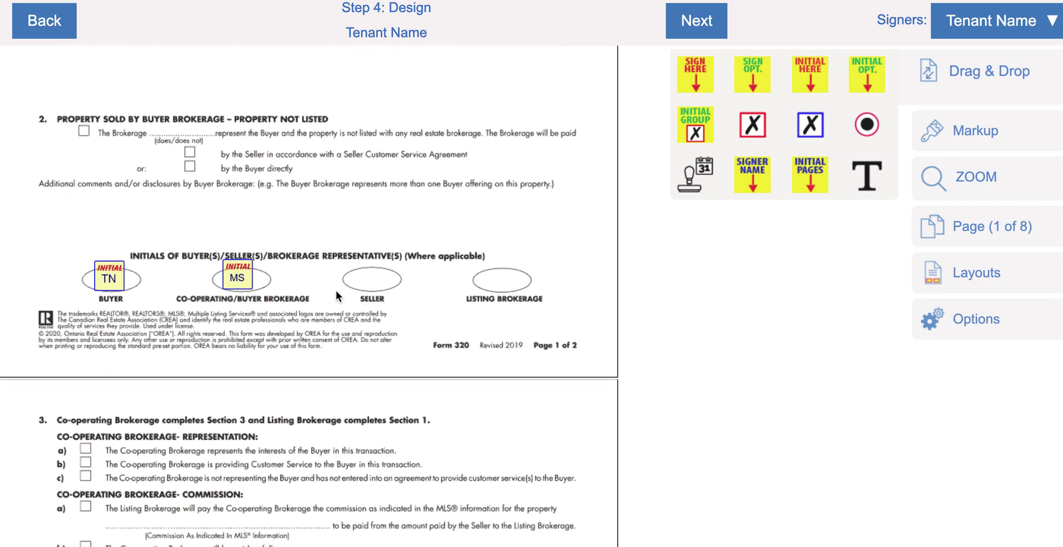
{"action": "scroll", "coordinate": [336, 290], "scroll_direction": "down", "scroll_amount": 1}
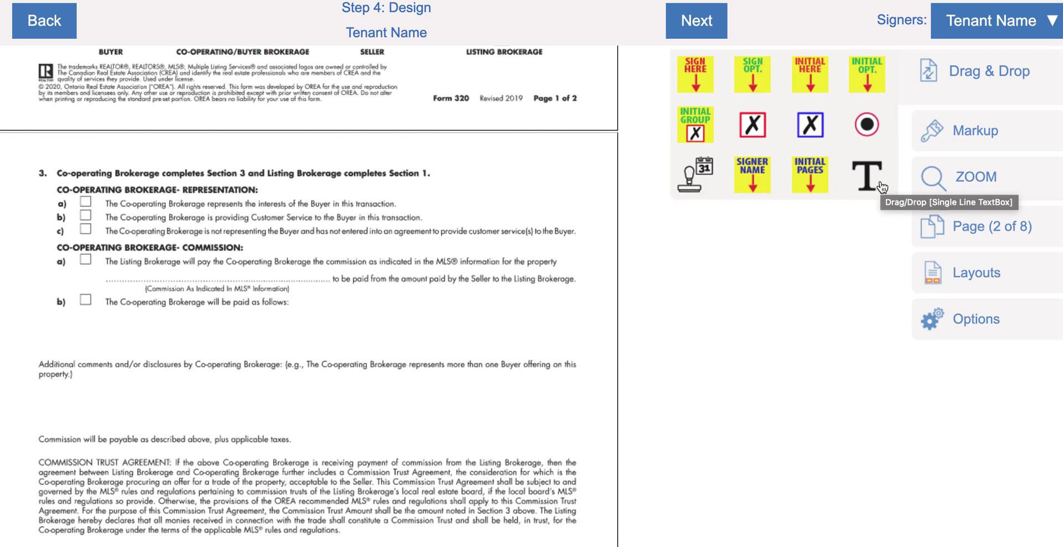
{"action": "left_click", "coordinate": [952, 143]}
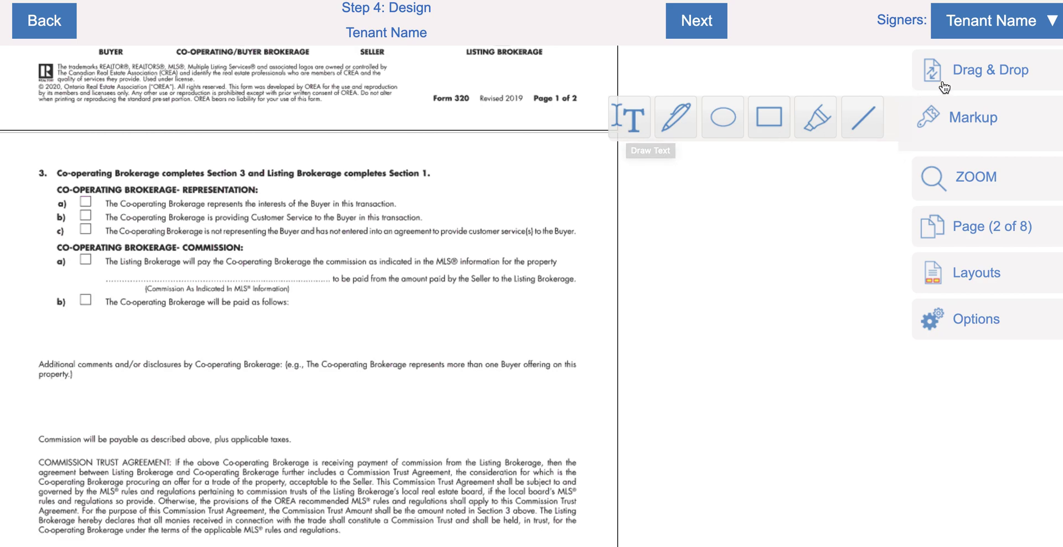
{"action": "left_click", "coordinate": [914, 88]}
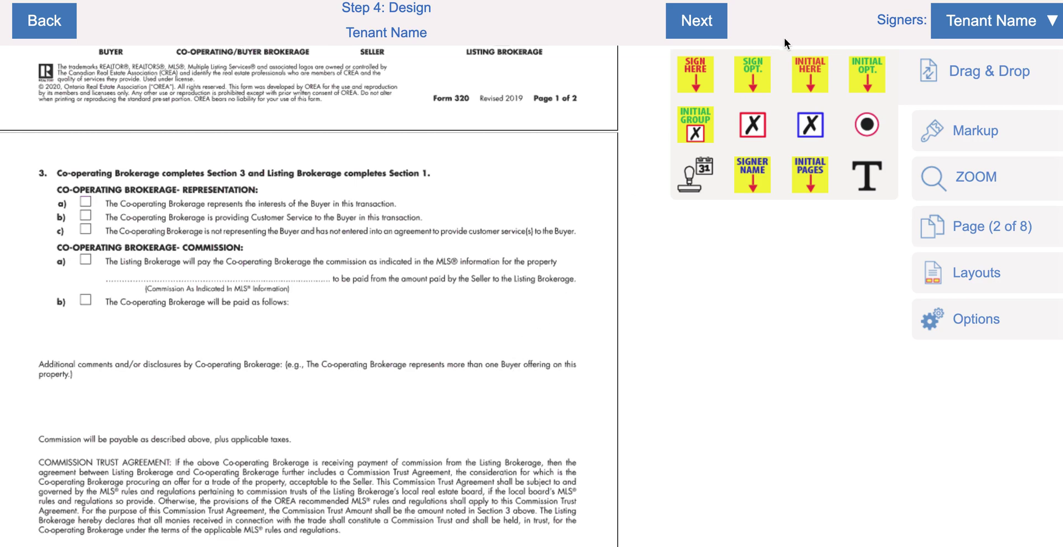
Finish the design stage and send the signing invitations without customizing the email subject or text.
{"action": "scroll", "coordinate": [289, 290], "scroll_direction": "up", "scroll_amount": 10}
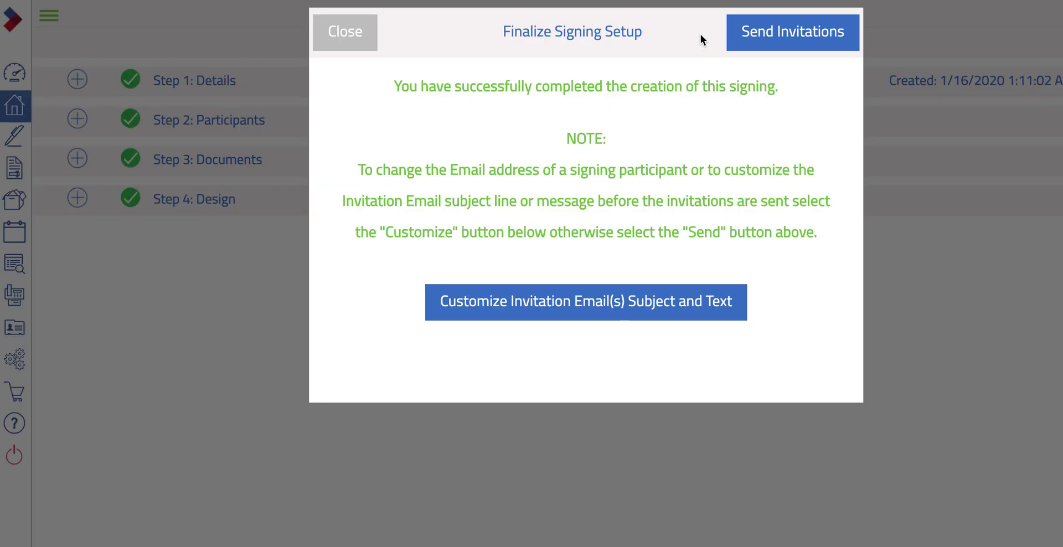
{"action": "left_click", "coordinate": [773, 34]}
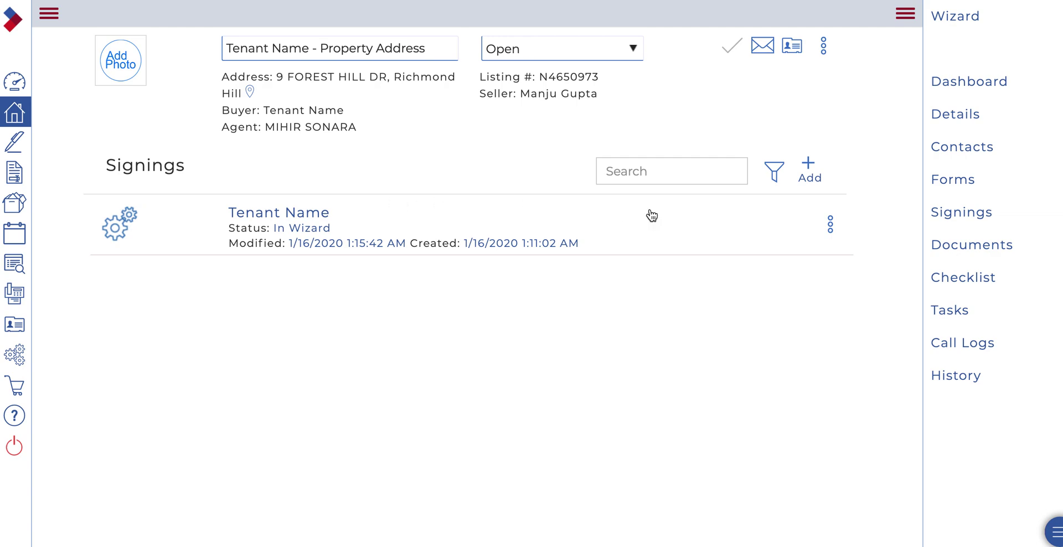
Open the Tenant Name signing and check the participants' authentication and signing status.
{"action": "left_click", "coordinate": [261, 216]}
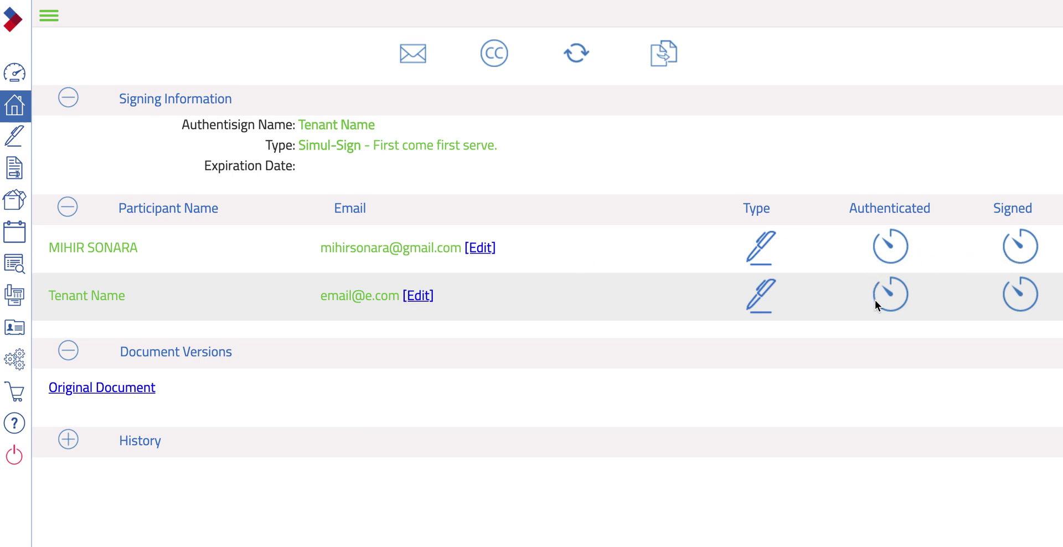
{"action": "mouse_move", "coordinate": [1014, 287]}
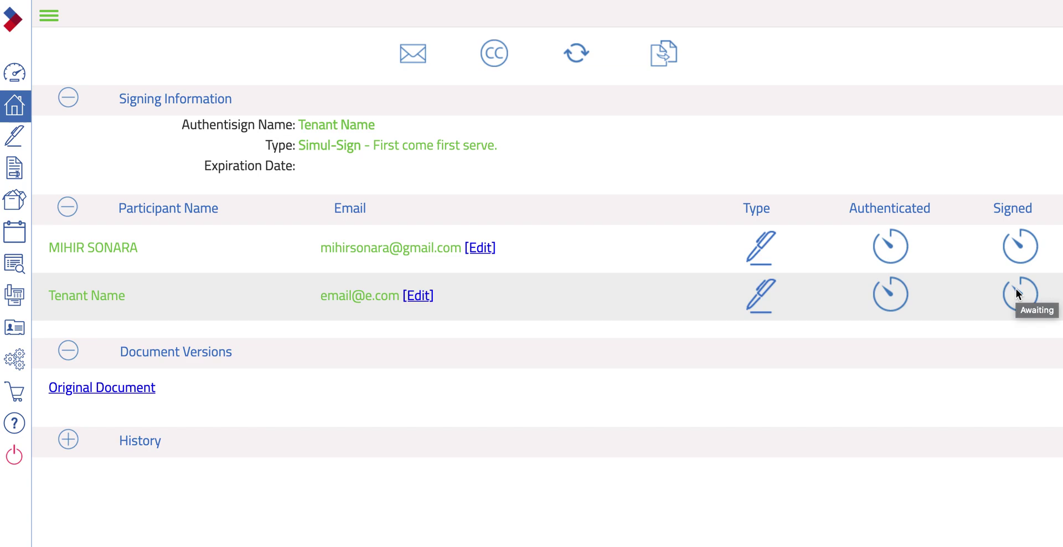